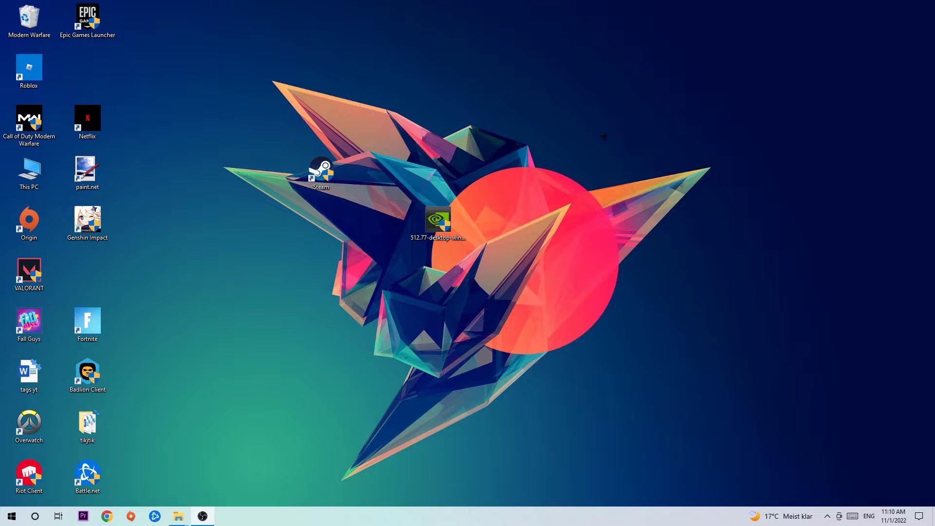
Open Task Manager maximized and rank processes by CPU, then by GPU usage.
right_click(407, 520)
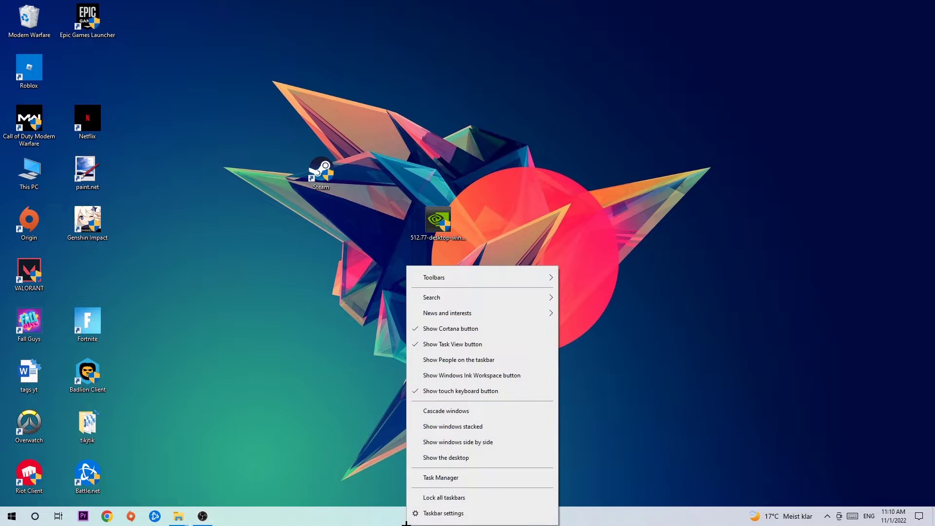
left_click(414, 477)
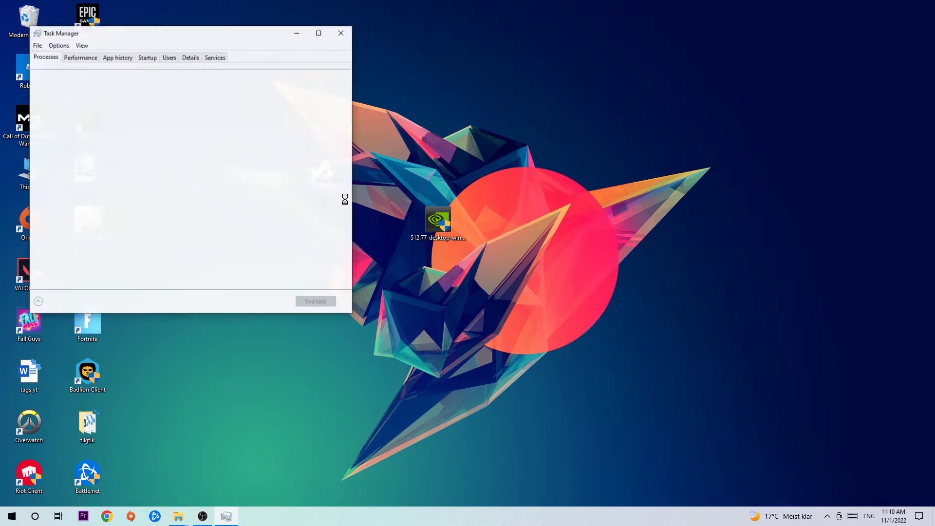
left_click(319, 33)
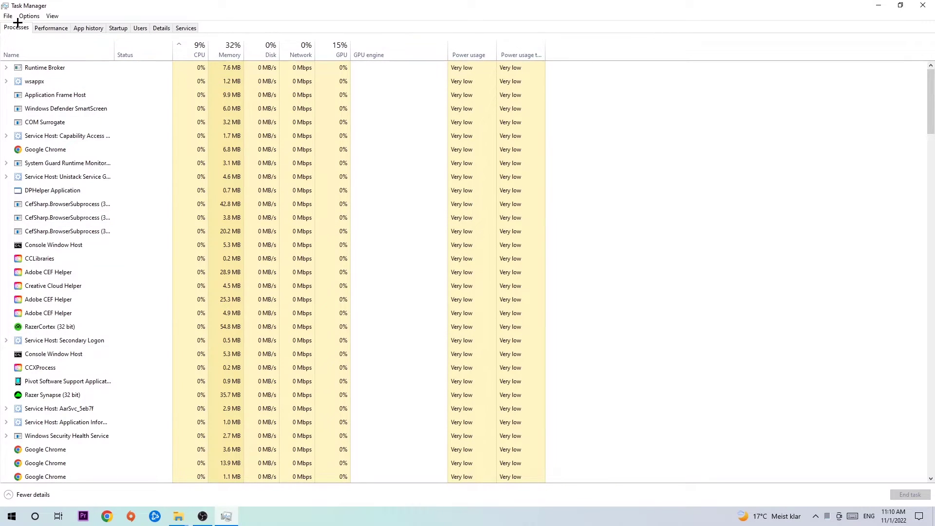
left_click(200, 48)
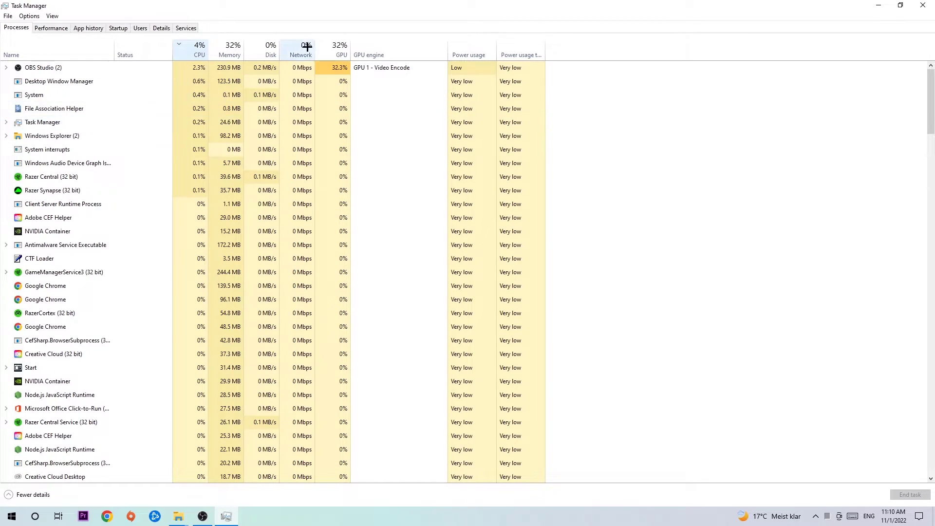
left_click(326, 50)
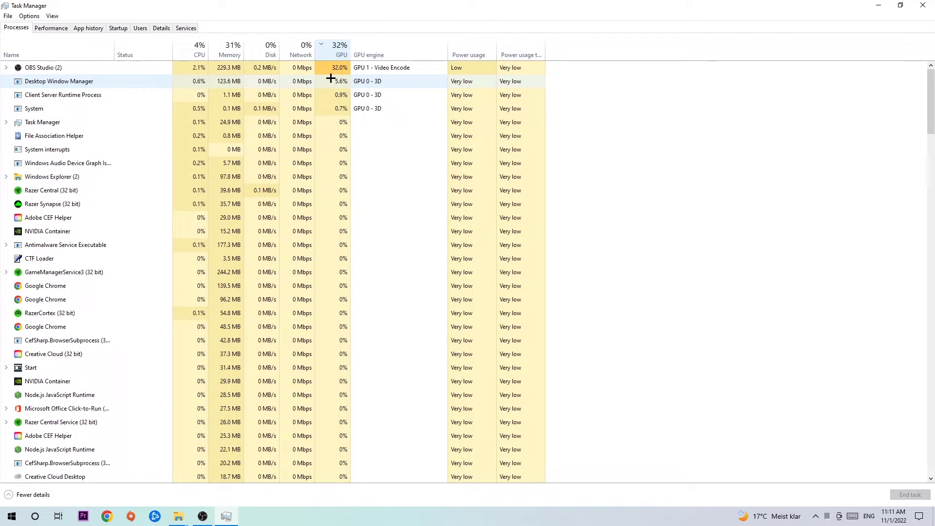
Inspect the top-ranked OBS Studio process without ending it, then close Task Manager.
right_click(332, 70)
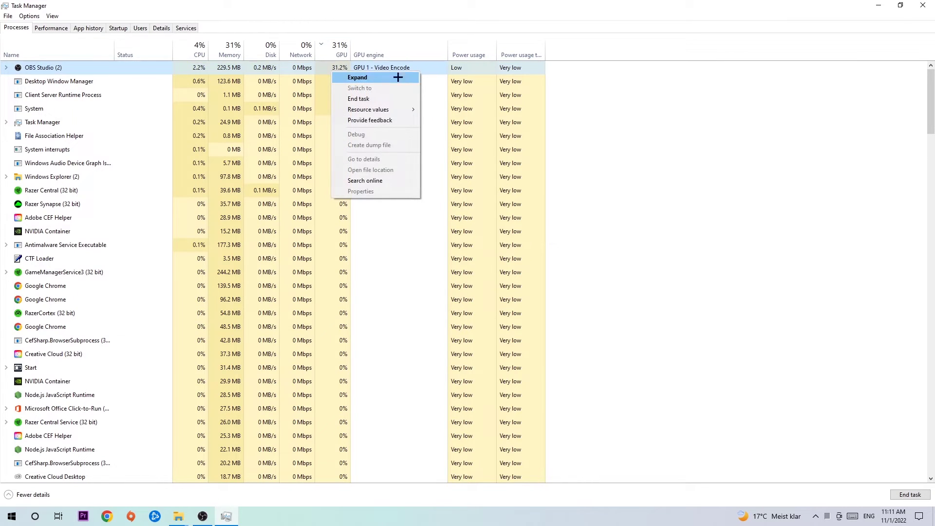
left_click(354, 7)
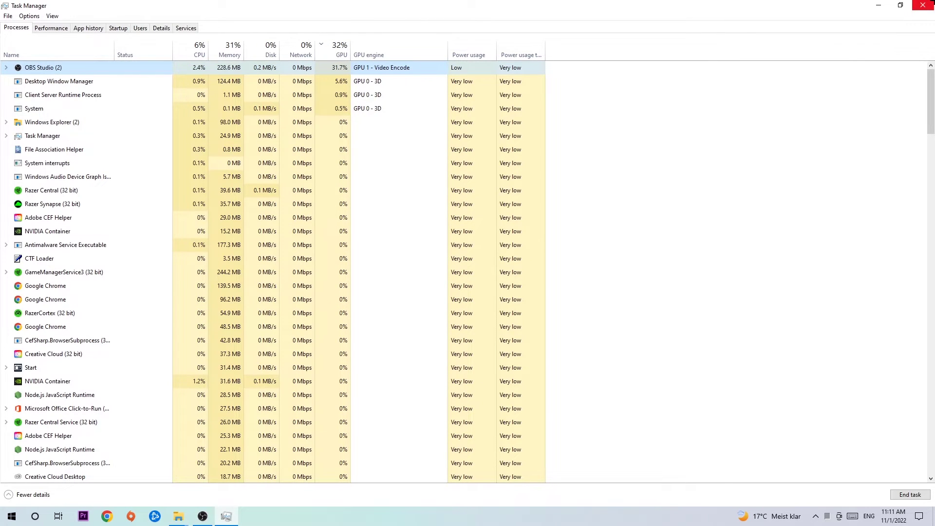
left_click(925, 5)
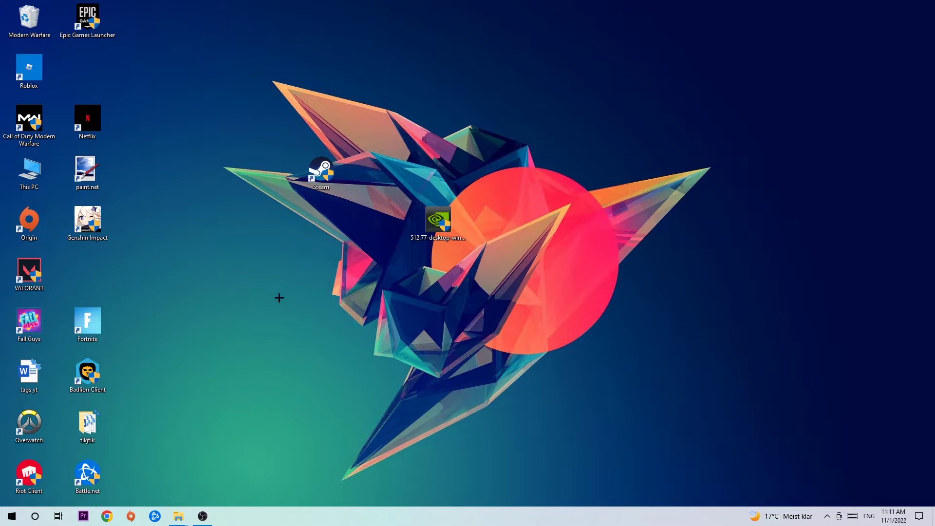
In Settings > Gaming, confirm Captures background recording is Off, then view Game Mode settings.
left_click(4, 520)
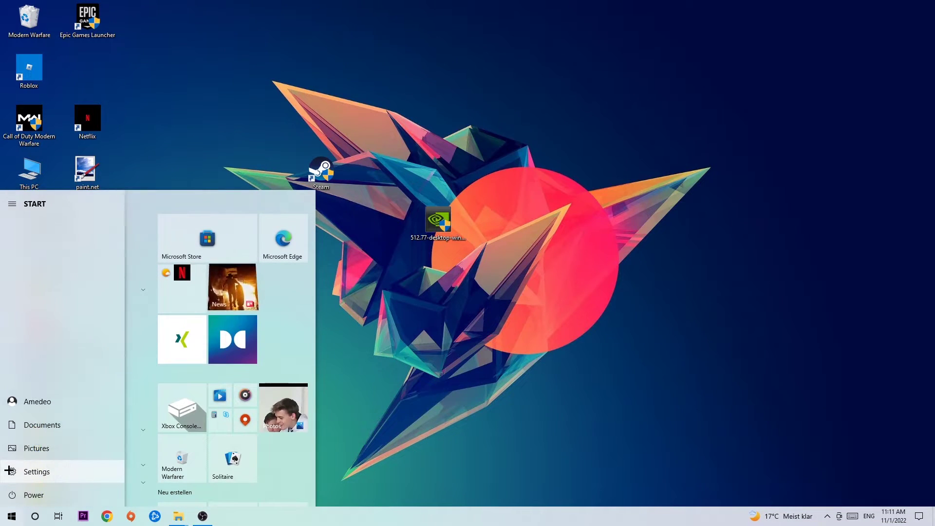
left_click(12, 471)
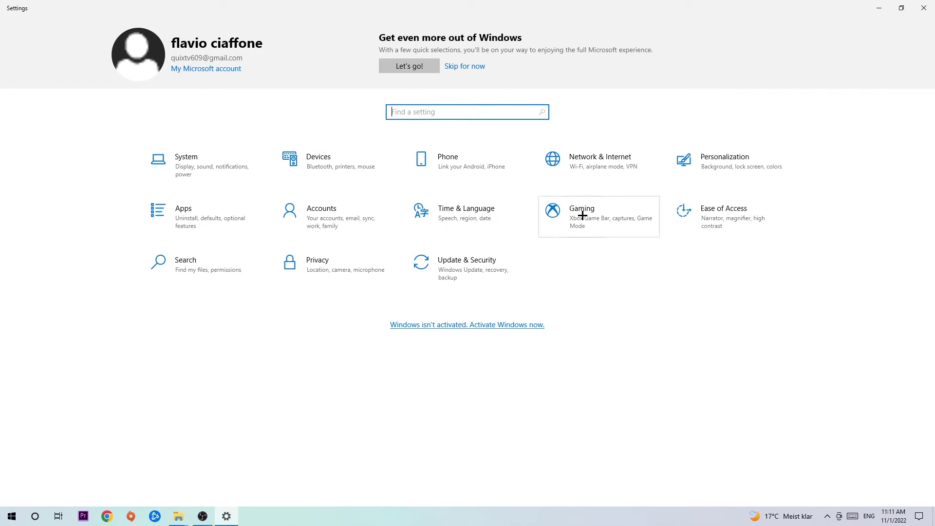
left_click(578, 204)
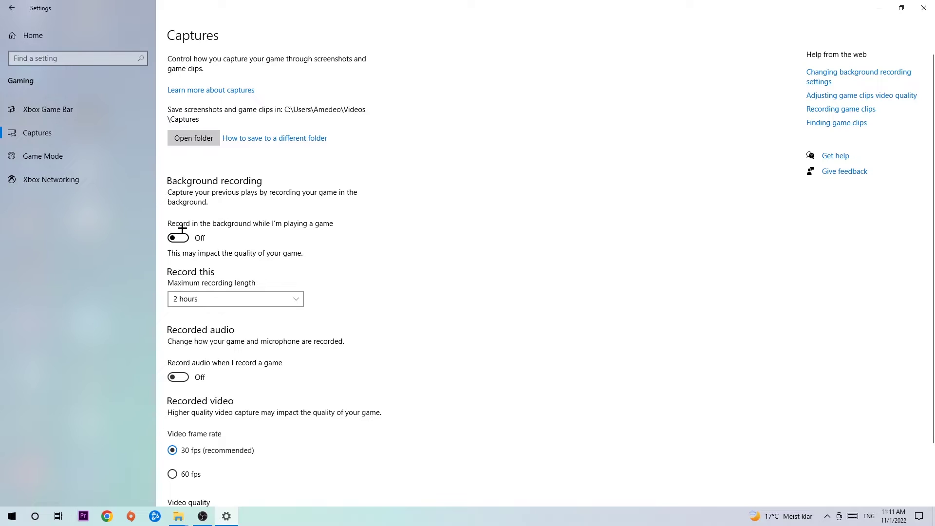
left_click(173, 238)
left_click(37, 157)
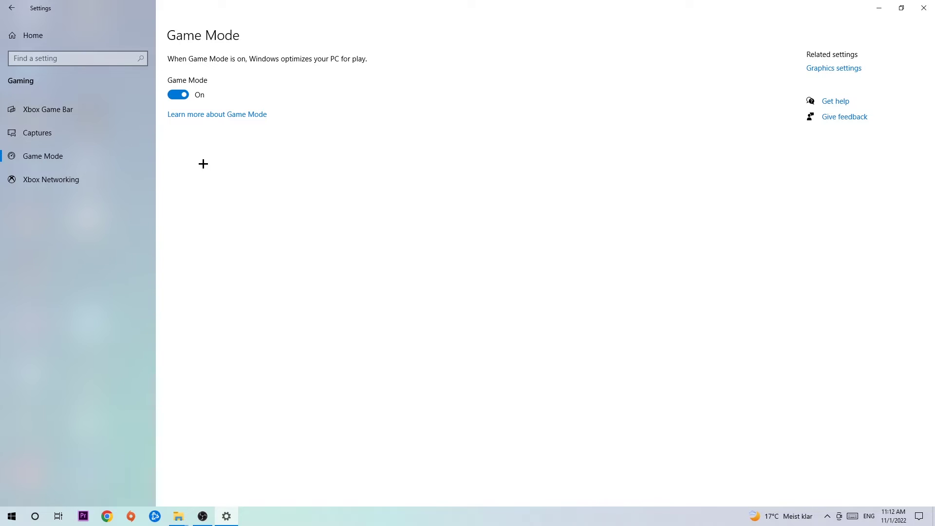
Go from Settings Home to Update & Security to view Windows Update status.
left_click(11, 8)
left_click(449, 275)
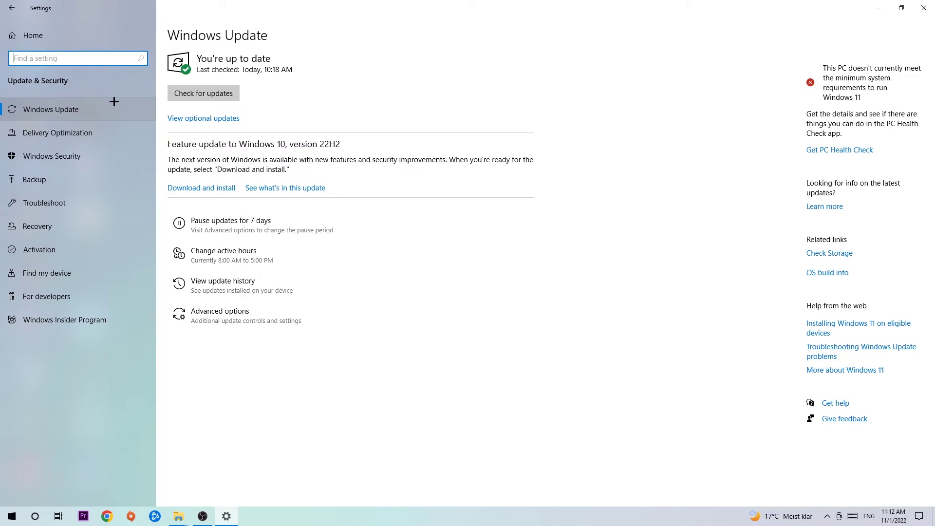
Close Settings and drag the NVIDIA 512.77 driver installer lower on the desktop.
left_click(924, 8)
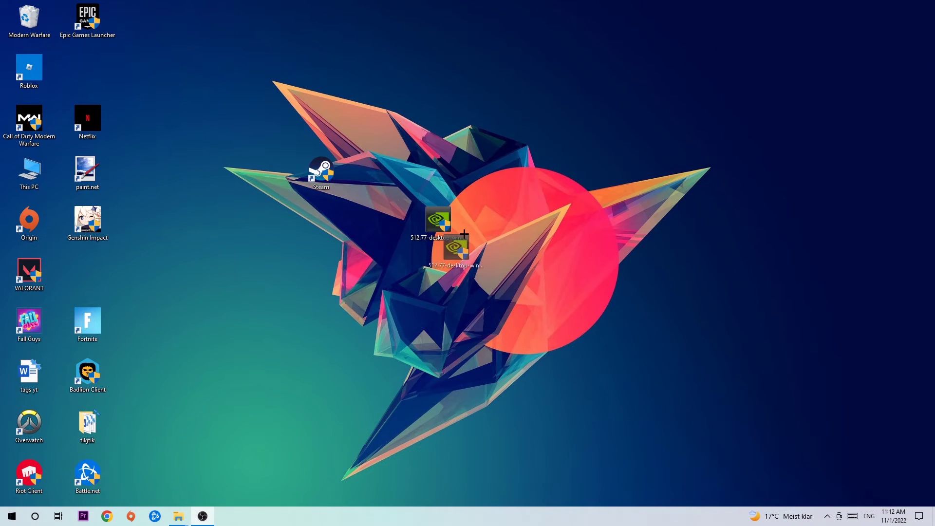
left_click_drag(467, 231, 468, 281)
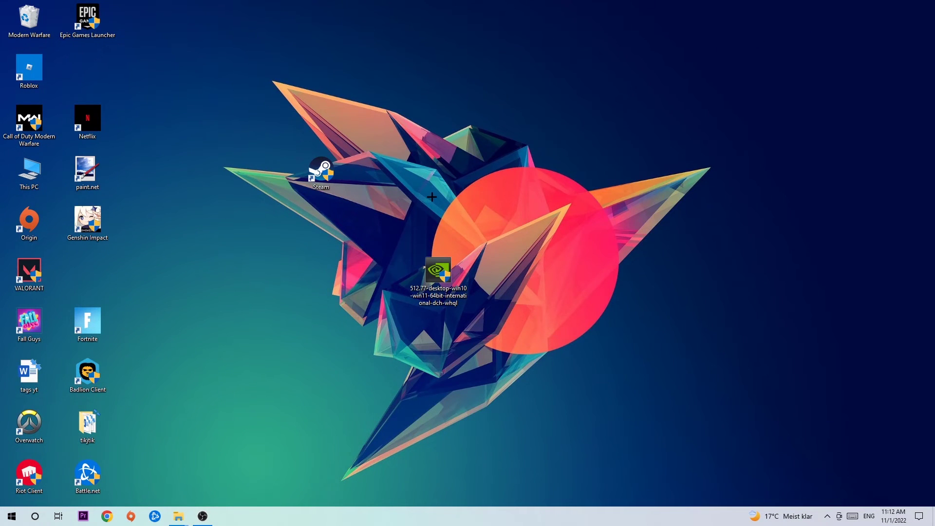